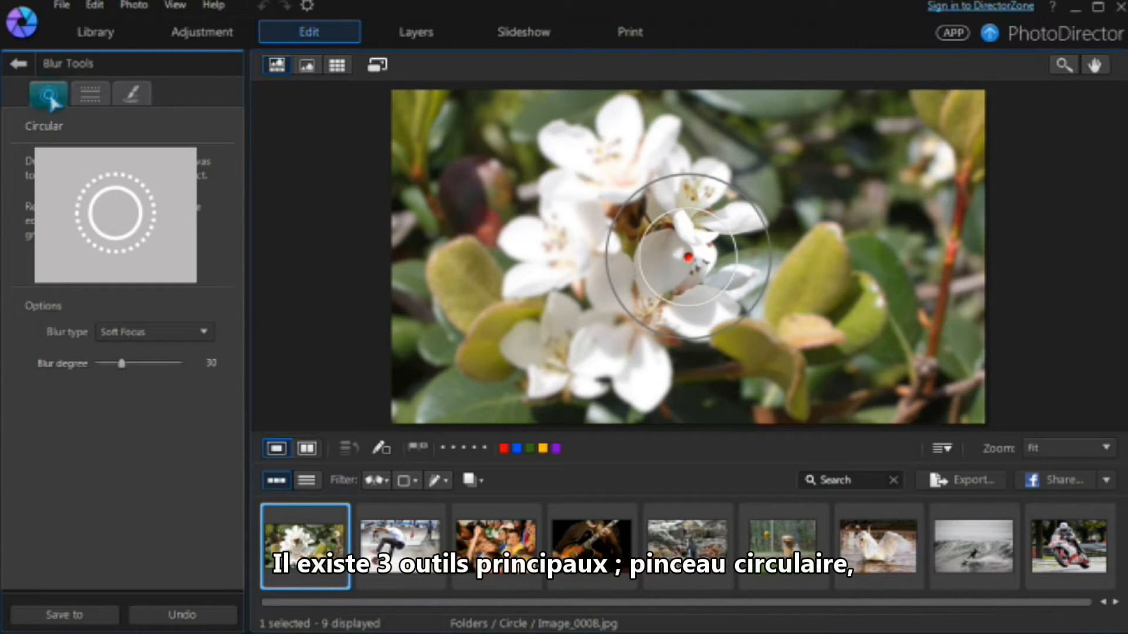
left_click(89, 99)
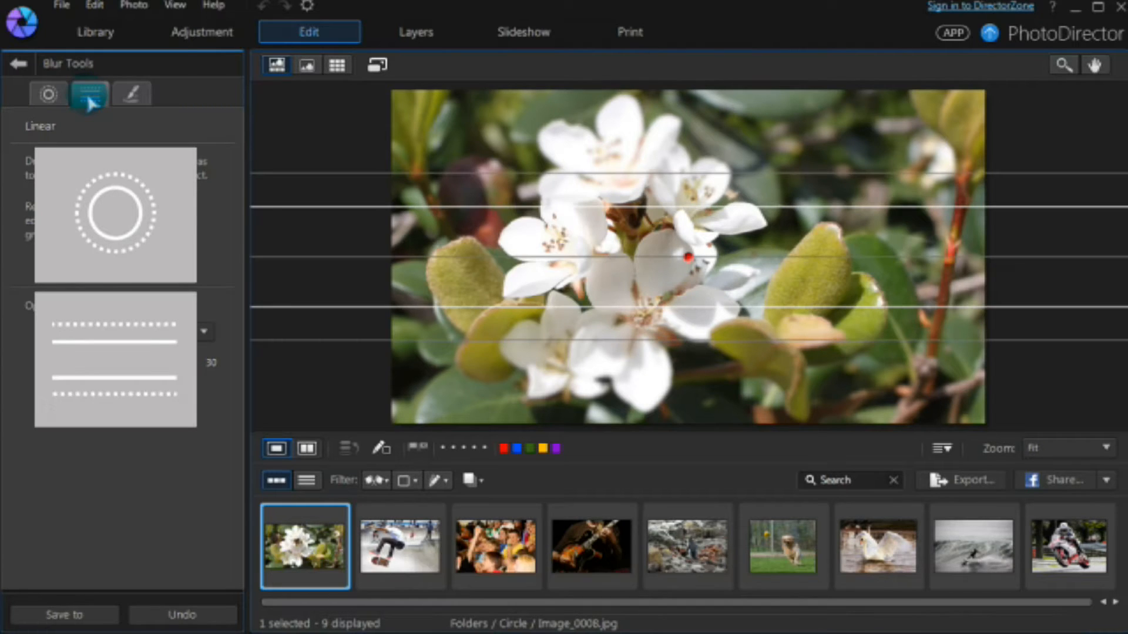
left_click(142, 92)
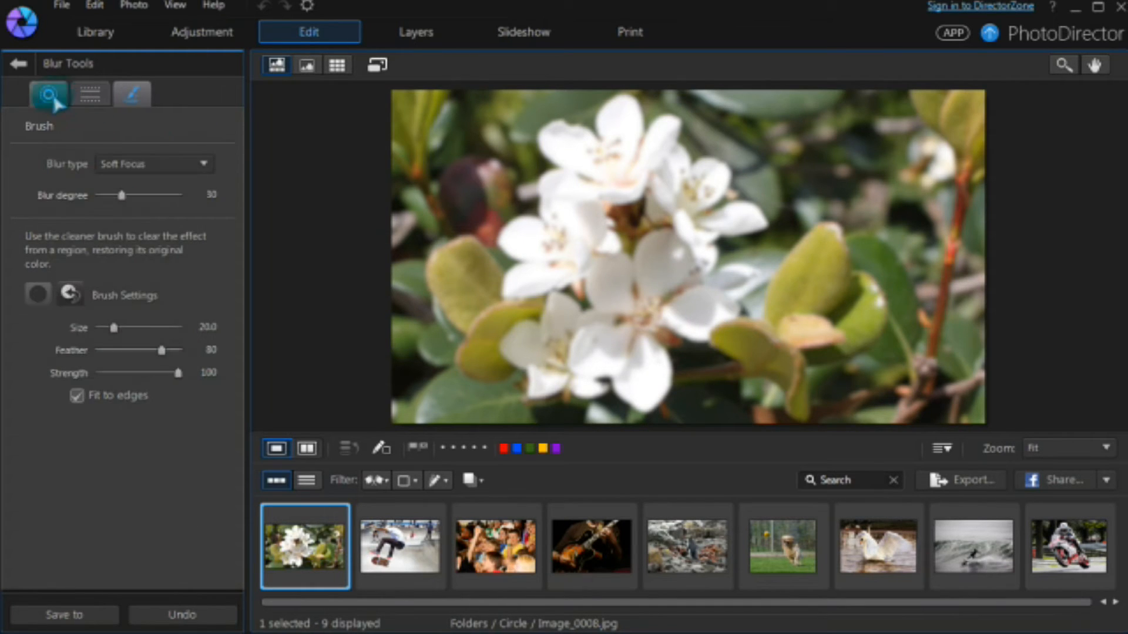
left_click(51, 97)
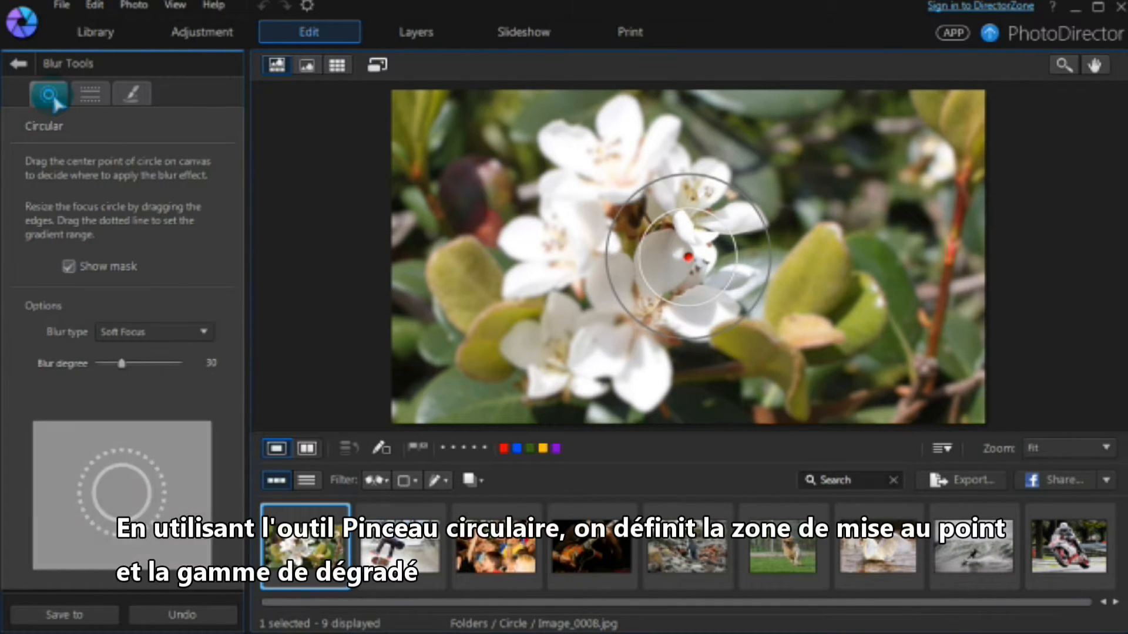
Step: Enlarge the focus and transition circles and center them on the flower cluster
left_click_drag(634, 314, 522, 358)
left_click_drag(658, 299, 621, 333)
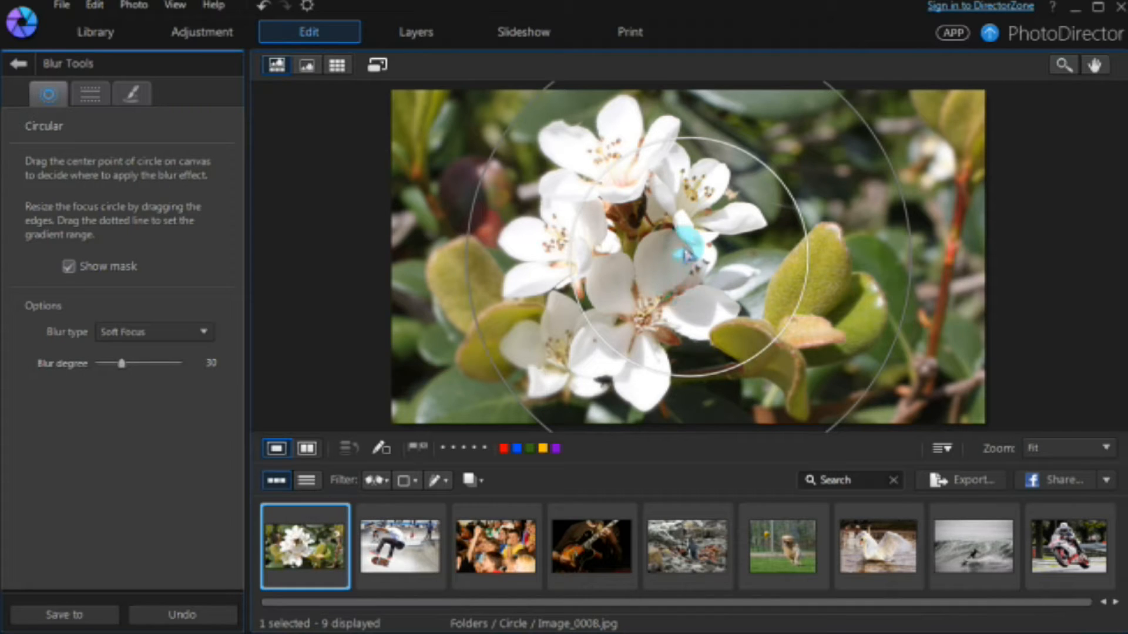
left_click_drag(691, 260, 644, 266)
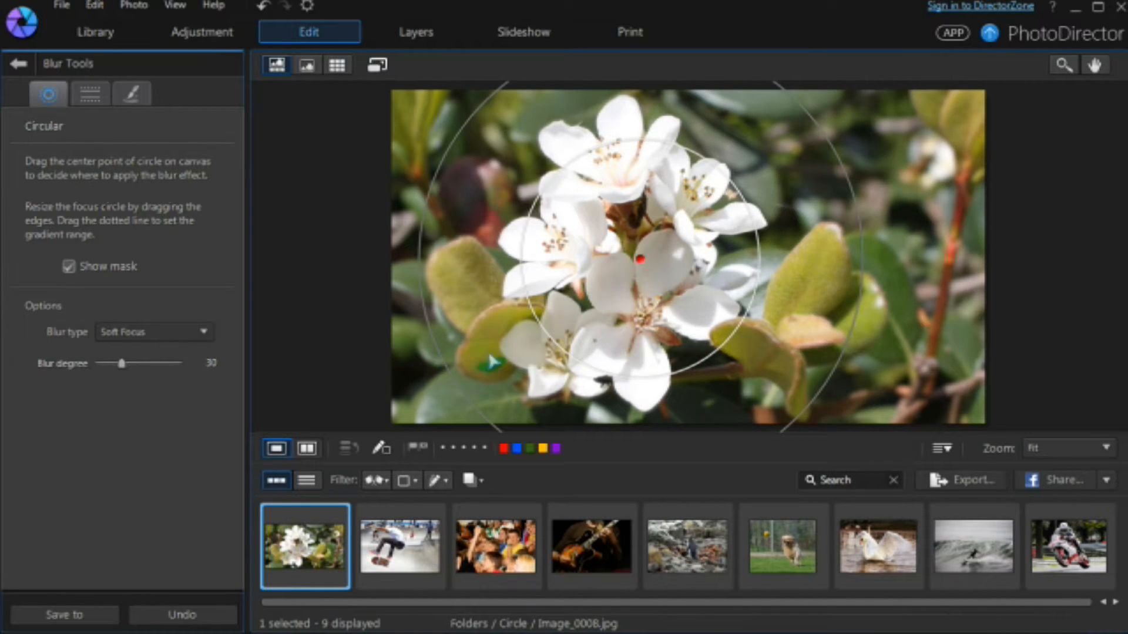
left_click_drag(548, 320, 513, 351)
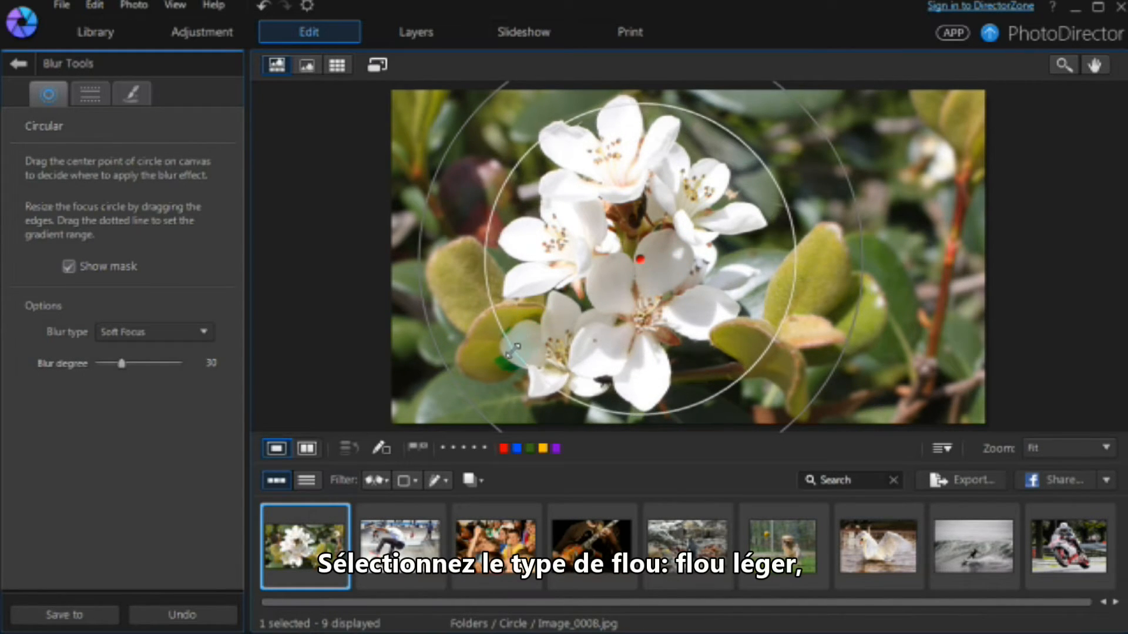
Step: Raise the Soft Focus blur degree to 90, tighten the transition, and move to the next photo
left_click(203, 331)
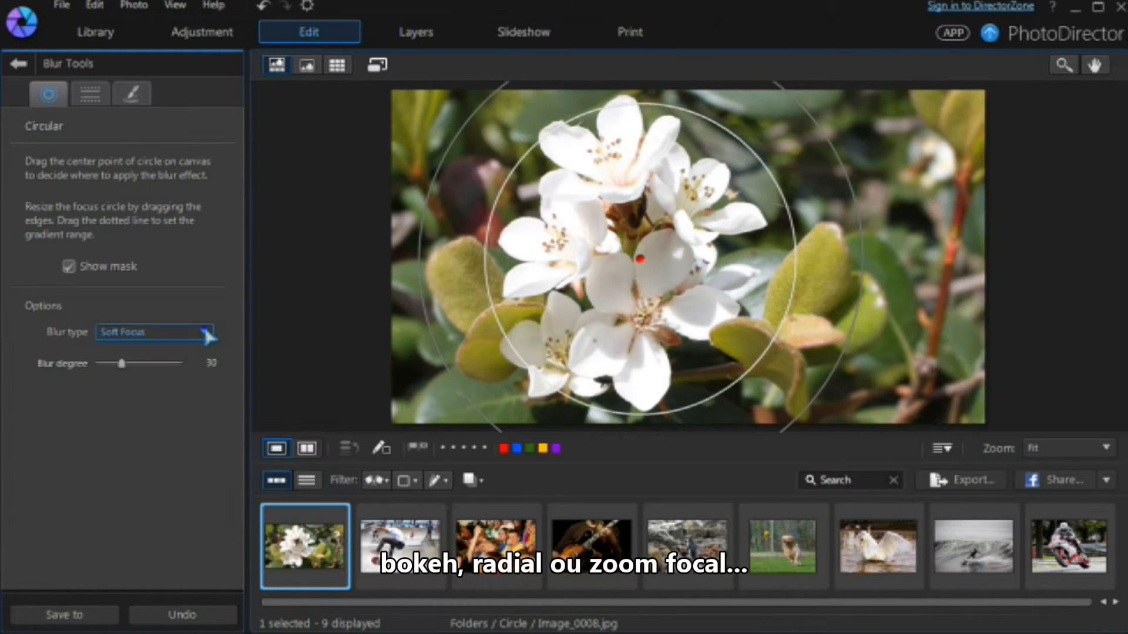
left_click_drag(121, 365, 175, 365)
left_click_drag(427, 331, 444, 323)
left_click(400, 537)
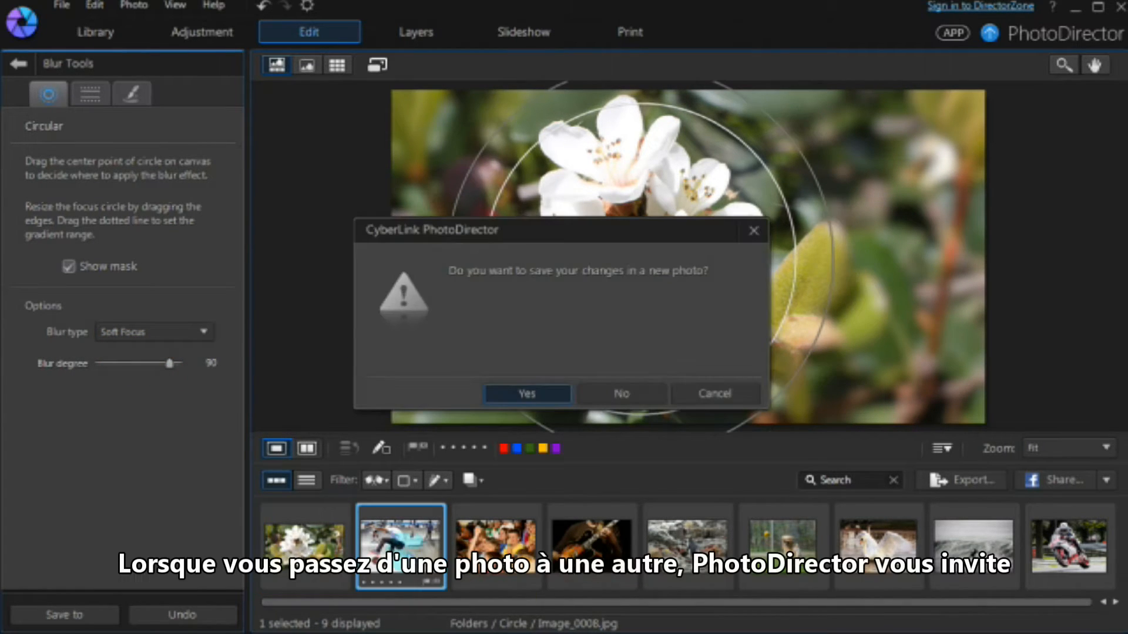
Step: Save the flower edit as a new photo and fit the focus circle around the skater and skateboard
left_click(526, 400)
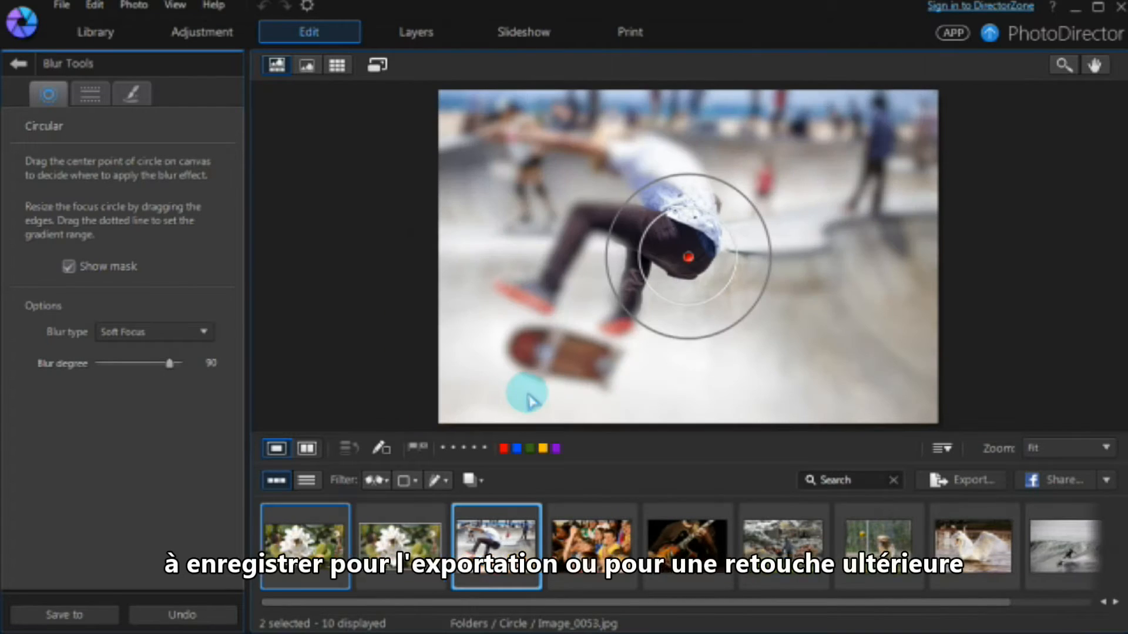
left_click_drag(690, 259, 634, 244)
left_click_drag(585, 309, 515, 381)
left_click_drag(596, 277, 525, 347)
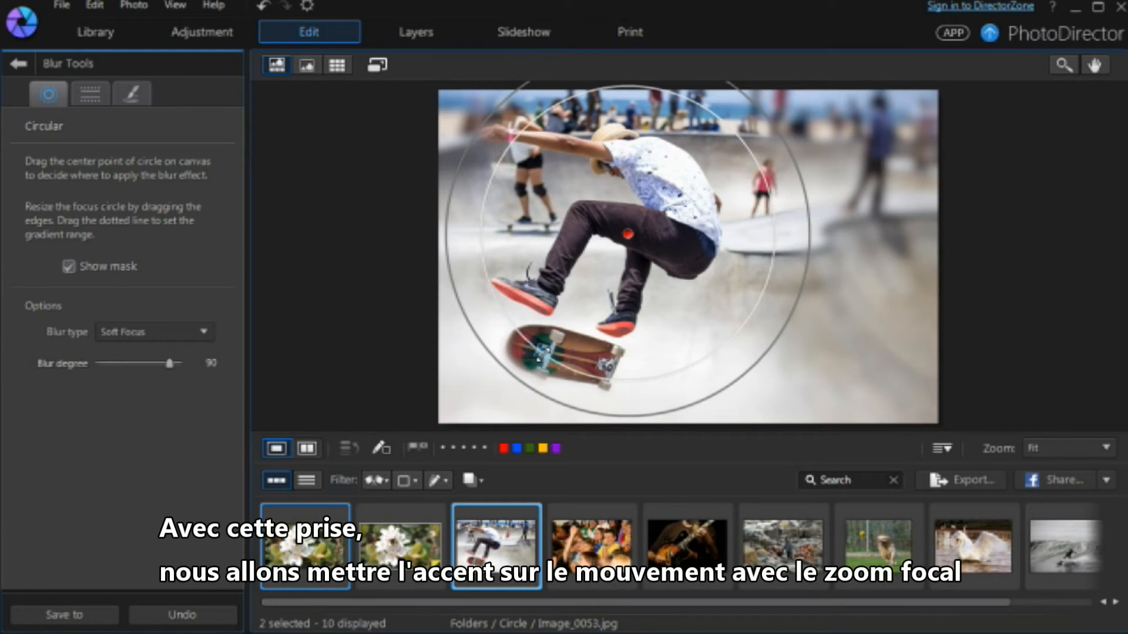
left_click_drag(700, 398, 697, 396)
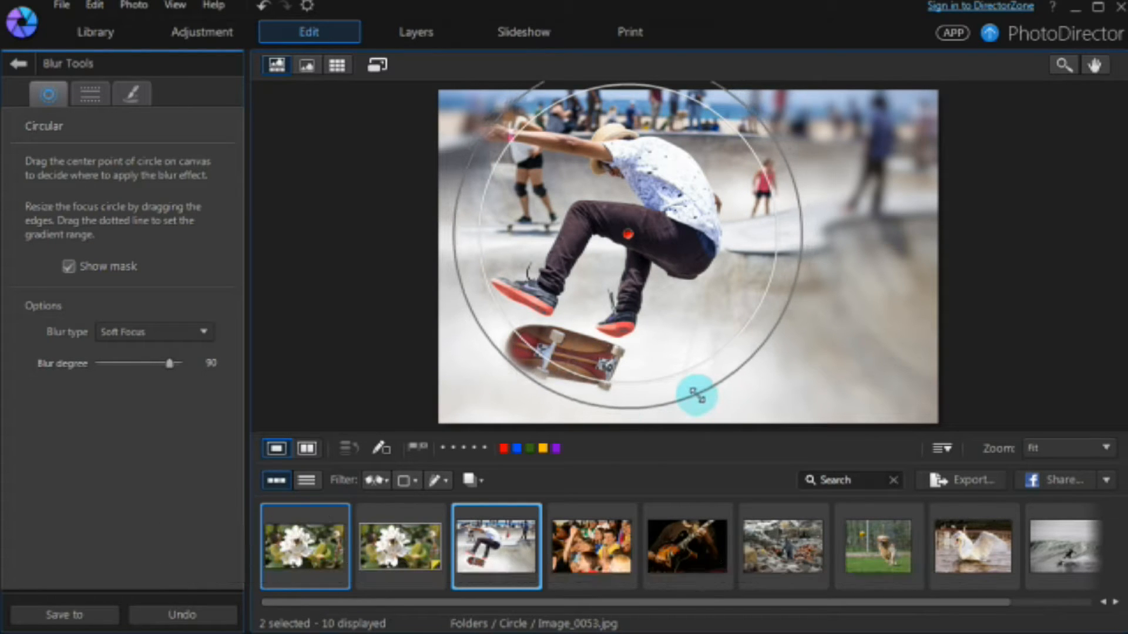
Step: Change the blur type to Focal Zoom at degree 67 and reshape the circle around the skater
left_click(204, 332)
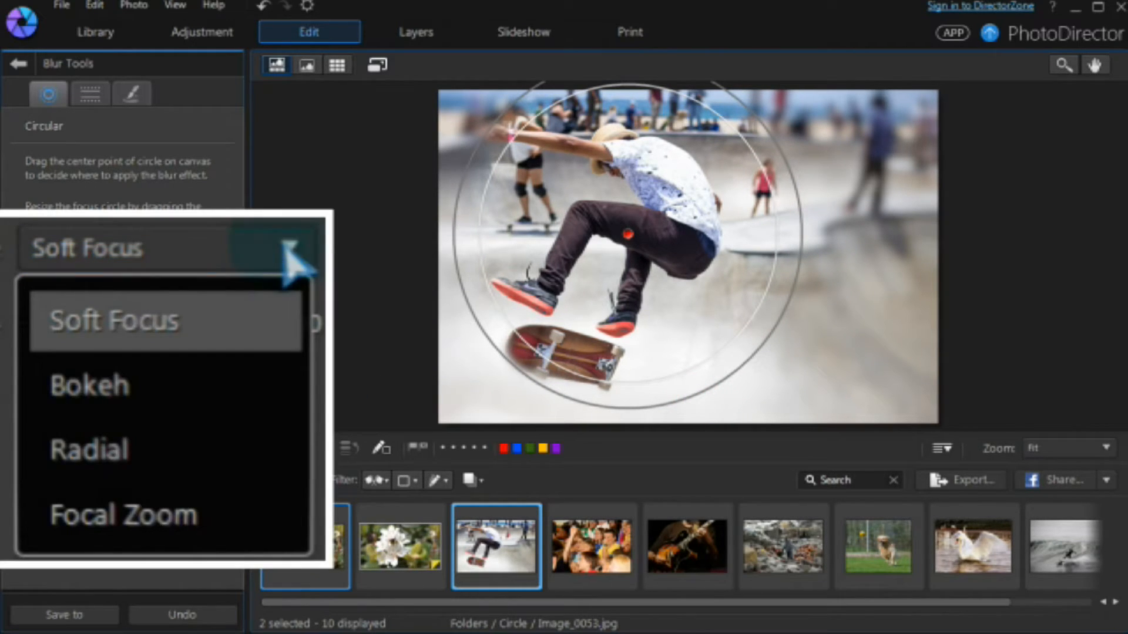
left_click(214, 520)
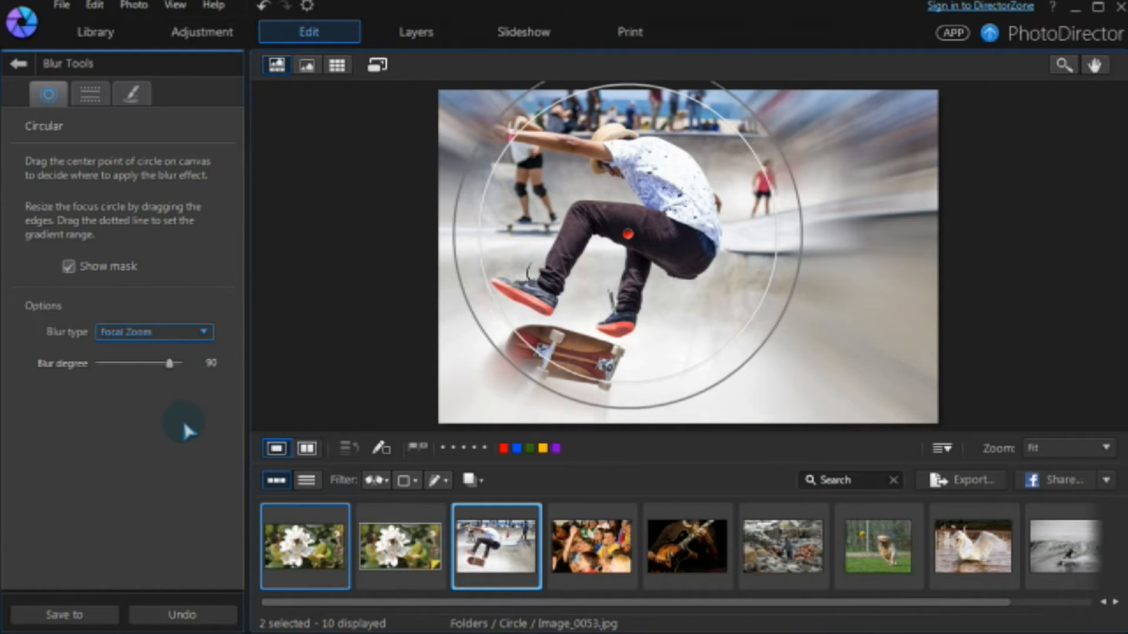
left_click_drag(169, 363, 151, 364)
left_click(480, 323)
left_click_drag(481, 323, 482, 392)
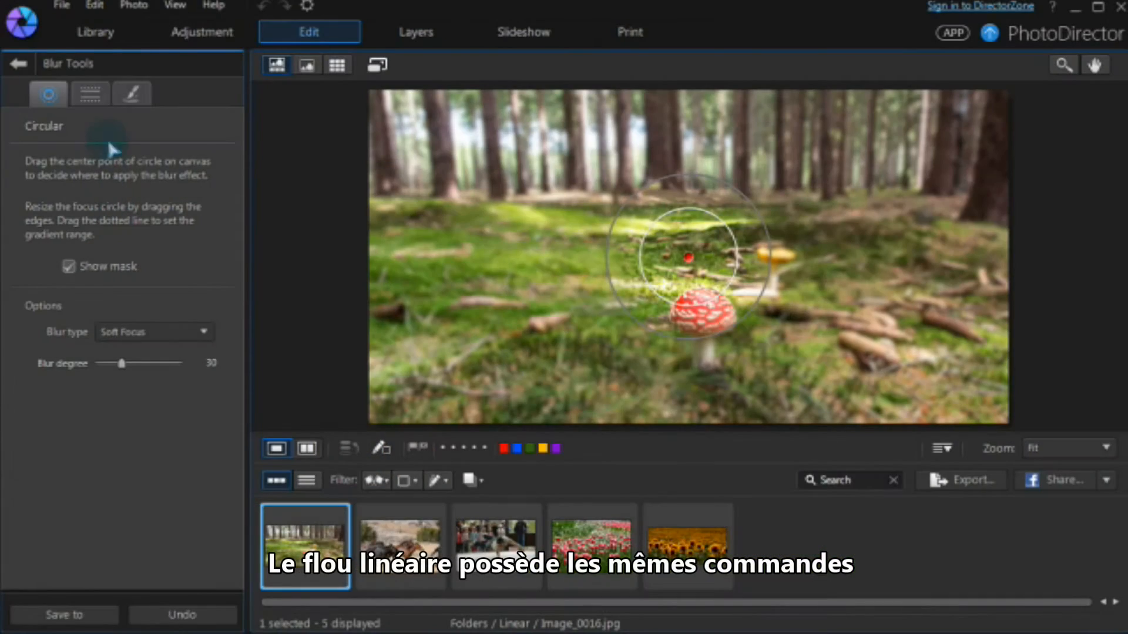
Step: Switch Blur Tools to Linear mode for the forest mushroom photo
left_click(94, 98)
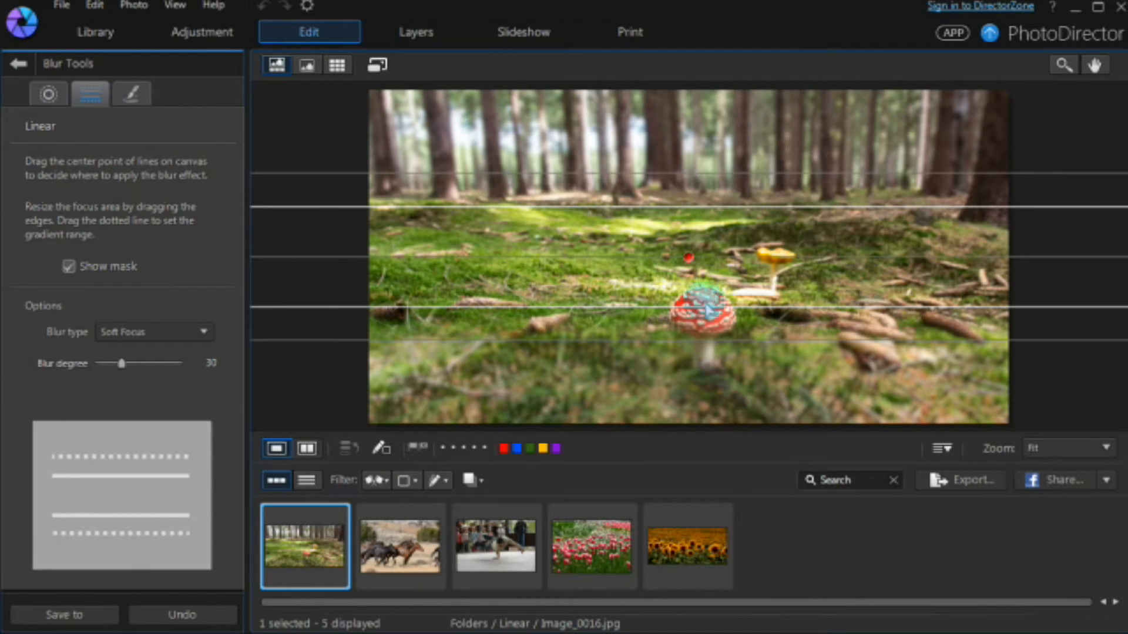
Step: Move, tilt and widen the linear sharp band so it sits across the mushroom
left_click_drag(692, 265, 690, 385)
left_click_drag(681, 295, 680, 242)
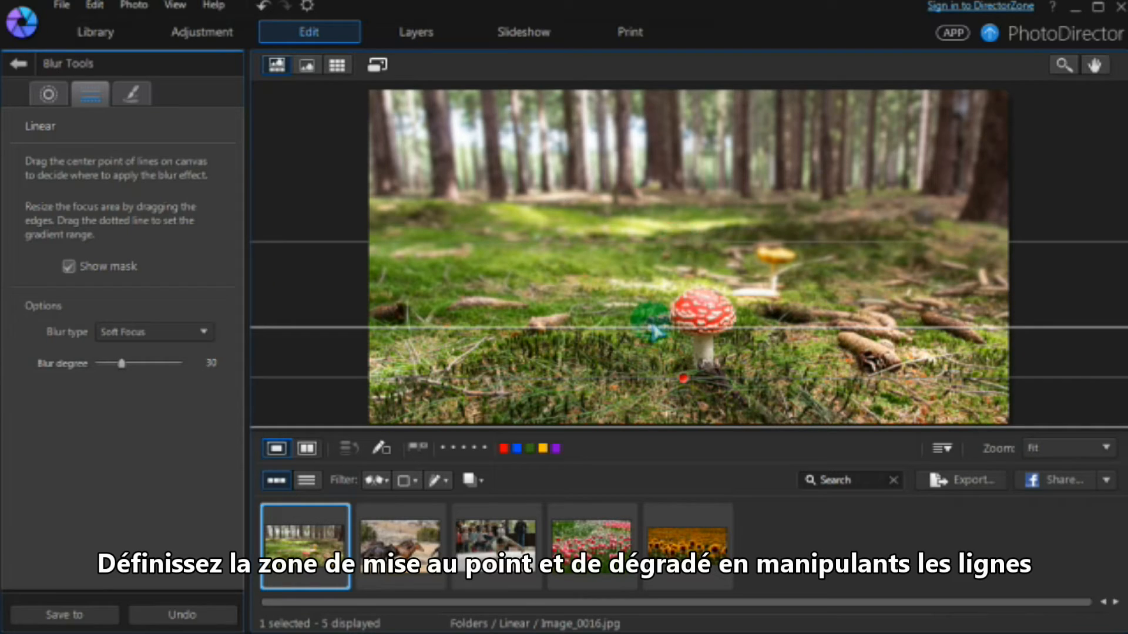
left_click_drag(537, 327, 536, 272)
left_click_drag(680, 378, 707, 365)
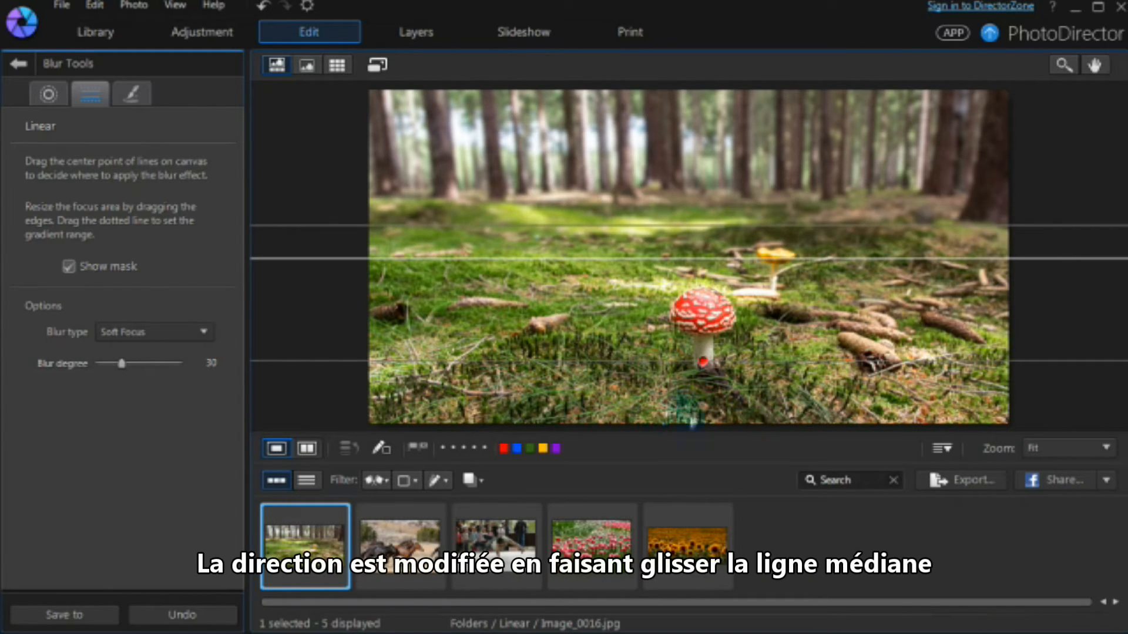
mouse_move(1094, 357)
left_mouse_down()
mouse_move(1090, 319)
mouse_move(1059, 373)
mouse_move(1075, 292)
mouse_move(1080, 364)
left_mouse_up()
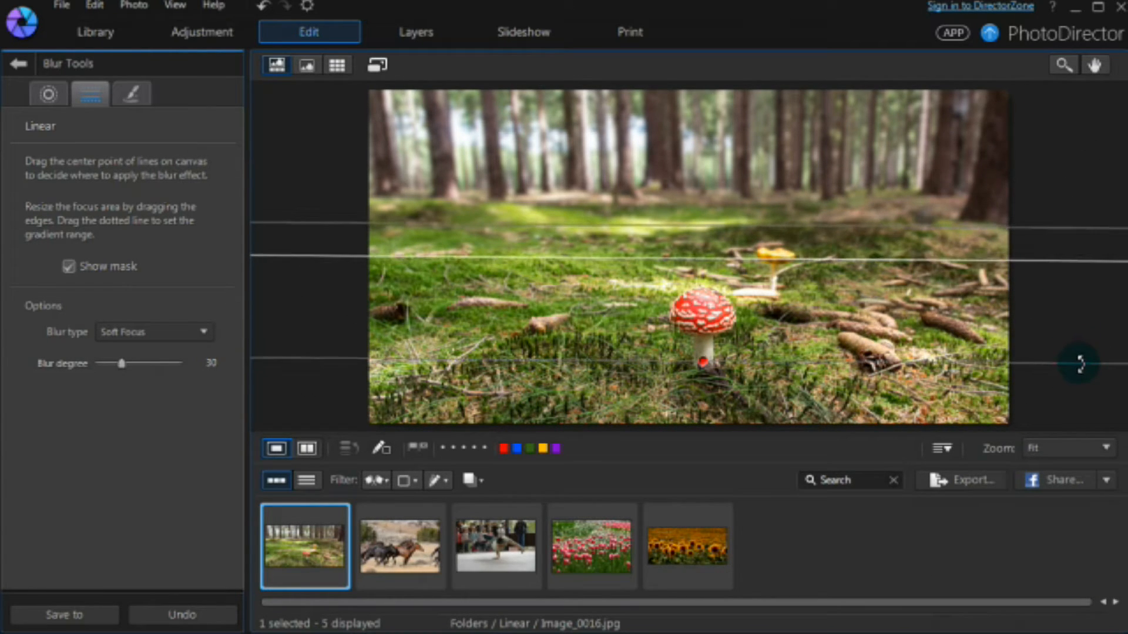
left_click_drag(704, 224, 703, 200)
left_click_drag(703, 258, 703, 280)
Step: Set the blur degree to 100 and save the mushroom edit as a new photo
left_click_drag(123, 364, 171, 366)
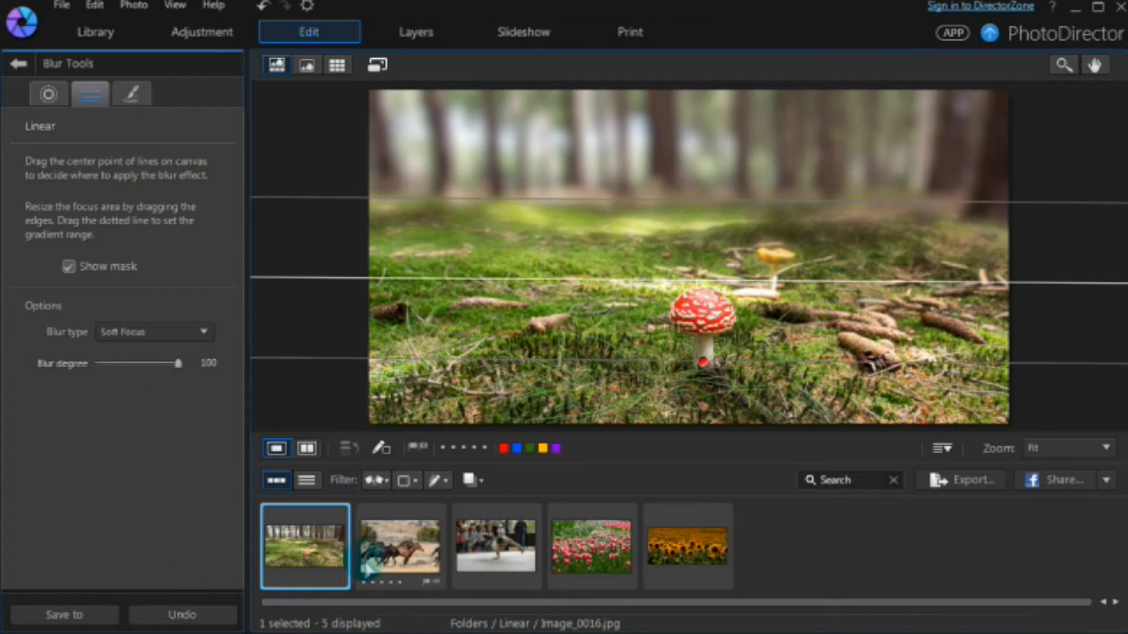
left_click(365, 572)
left_click(527, 395)
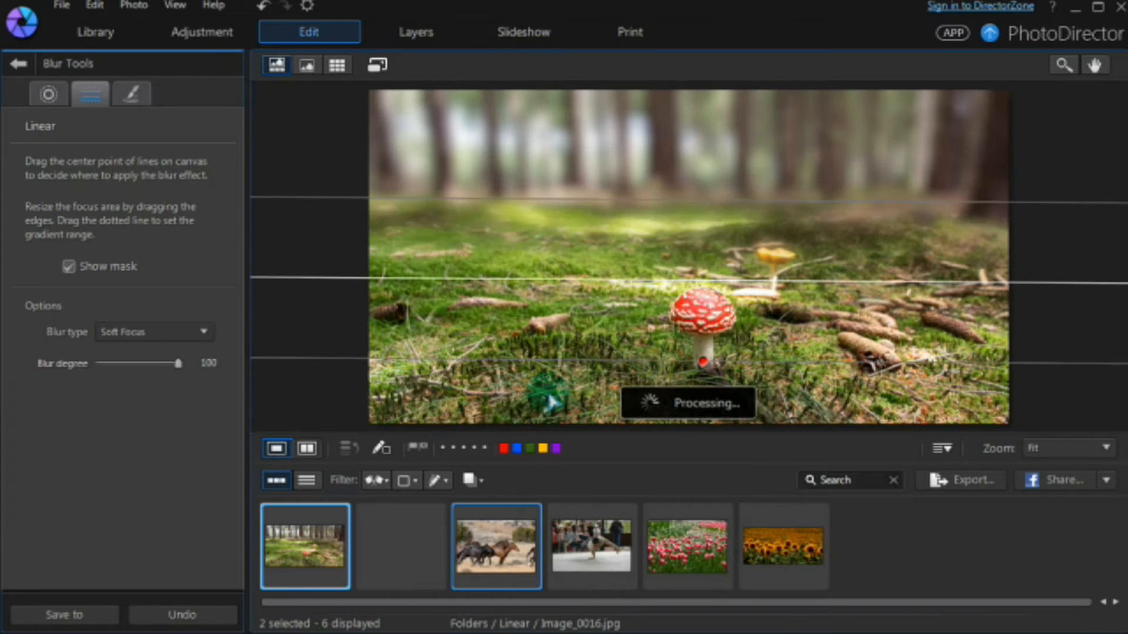
Step: Move the linear sharp band down over the horses and widen its transitions
left_click(693, 257)
left_click_drag(699, 265, 694, 283)
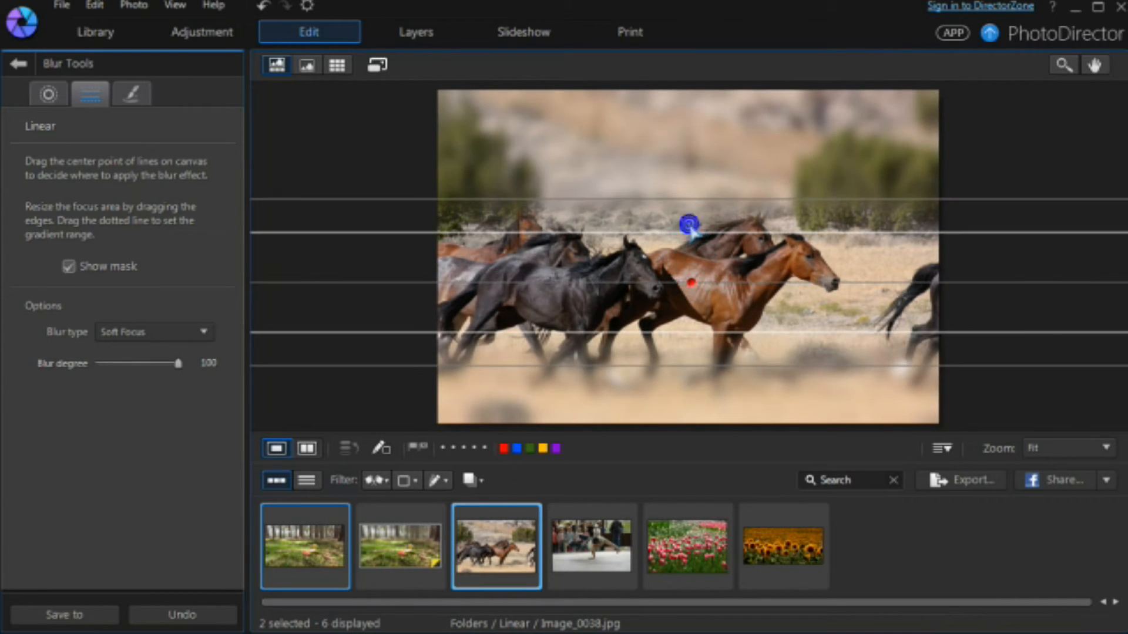
left_click_drag(692, 230, 688, 207)
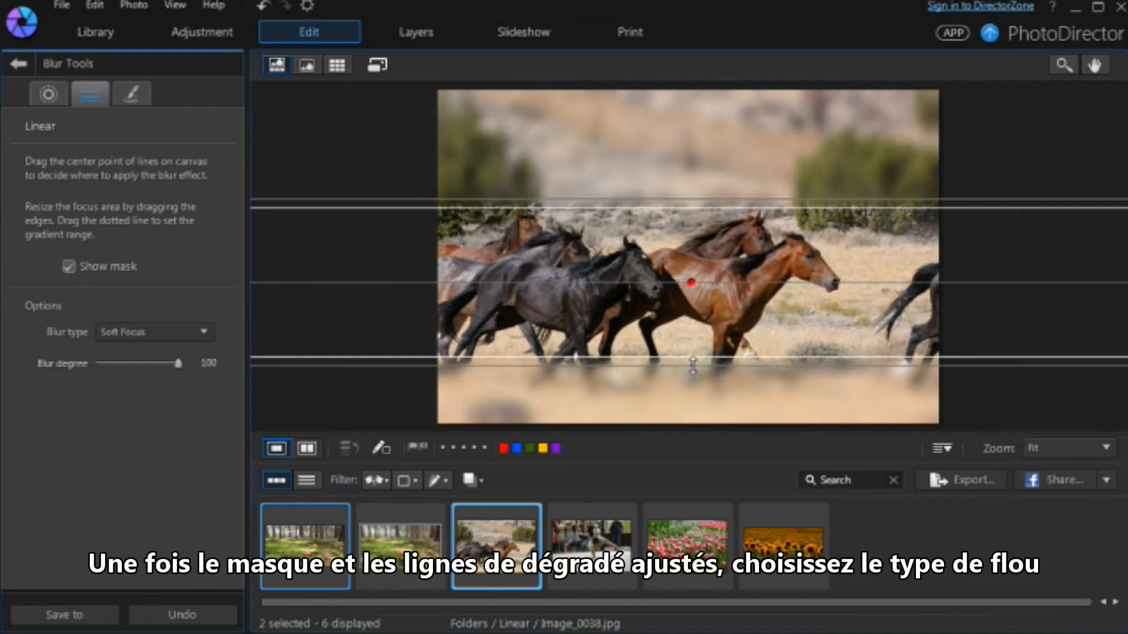
left_click_drag(692, 366, 692, 393)
left_click_drag(692, 283, 698, 298)
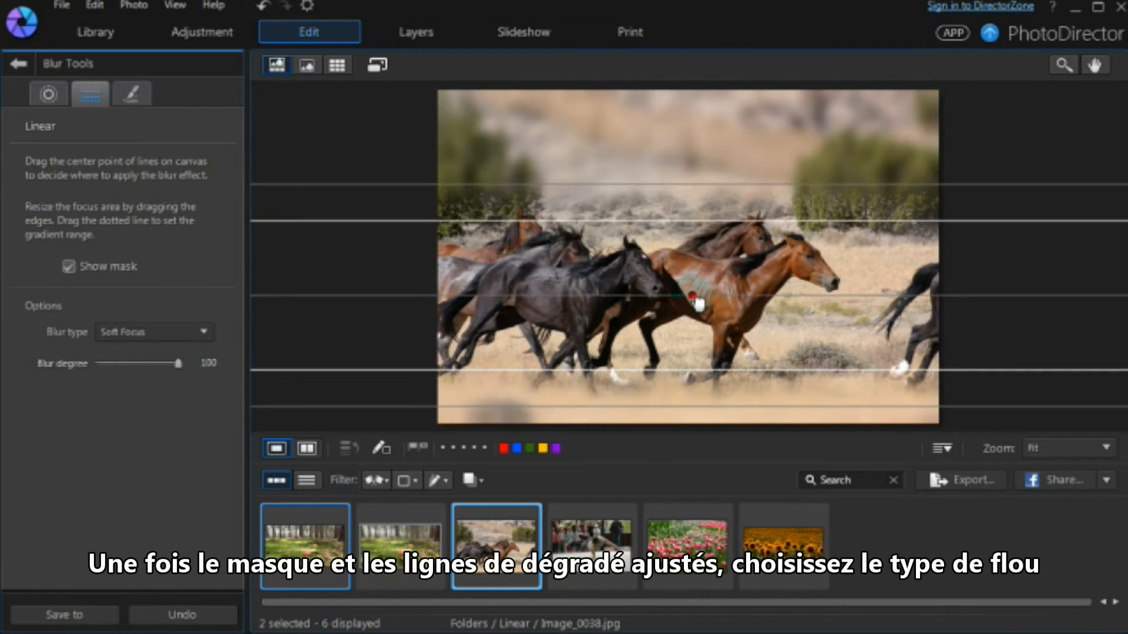
Step: Change the blur type to Bokeh with the X blur shape and compare blur strengths
left_click(203, 332)
left_click(157, 390)
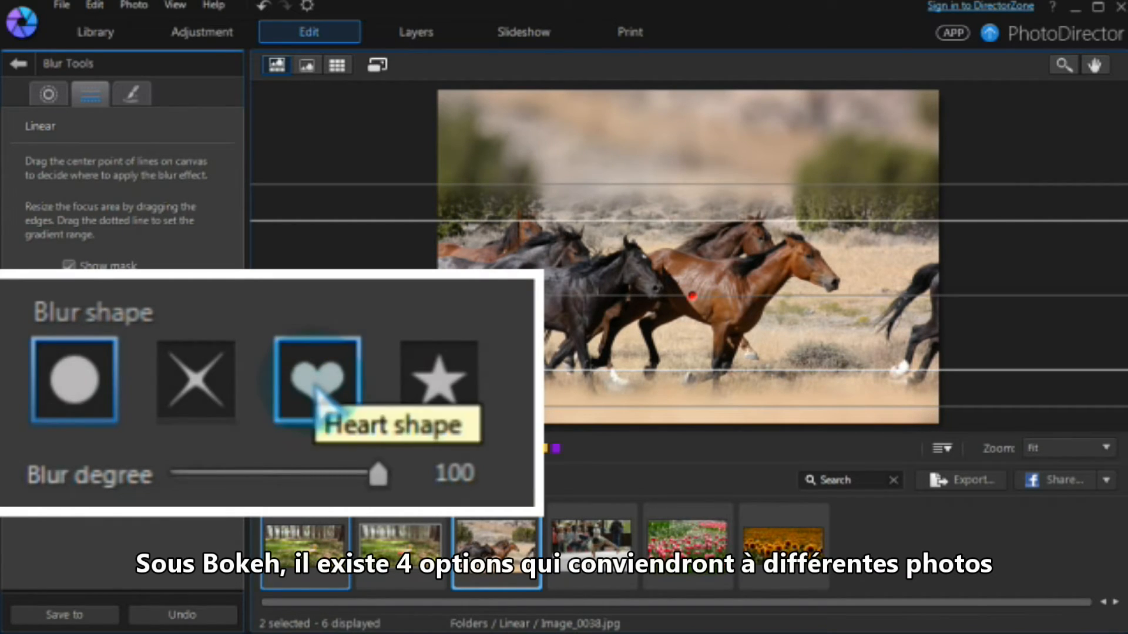
left_click(204, 381)
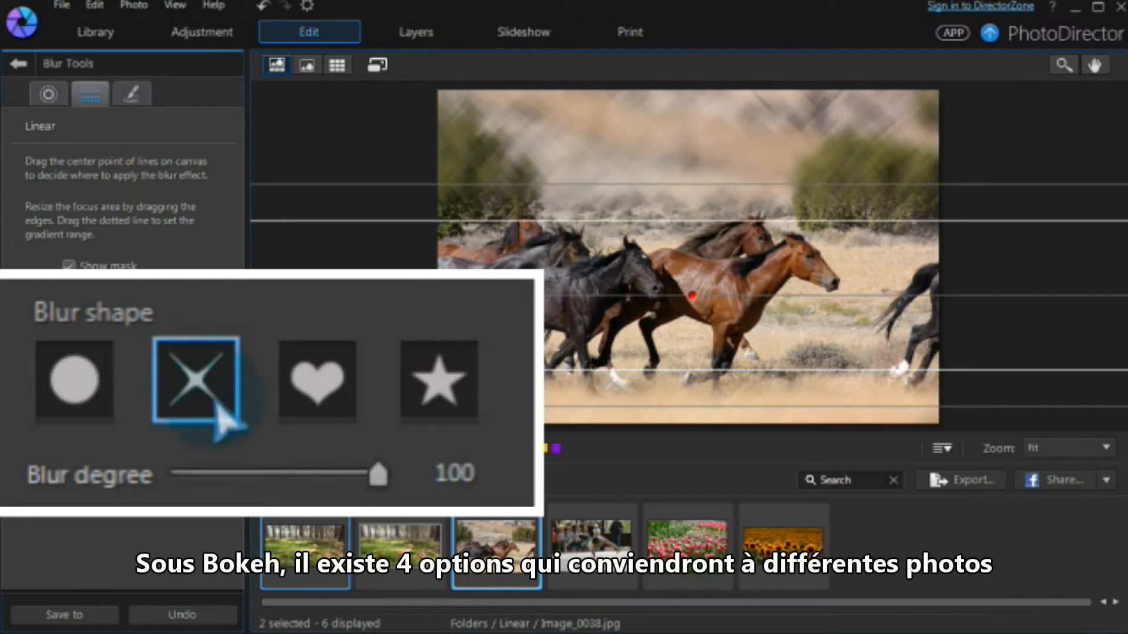
left_click(379, 477)
mouse_move(385, 478)
left_mouse_down()
mouse_move(187, 477)
mouse_move(401, 488)
left_mouse_up()
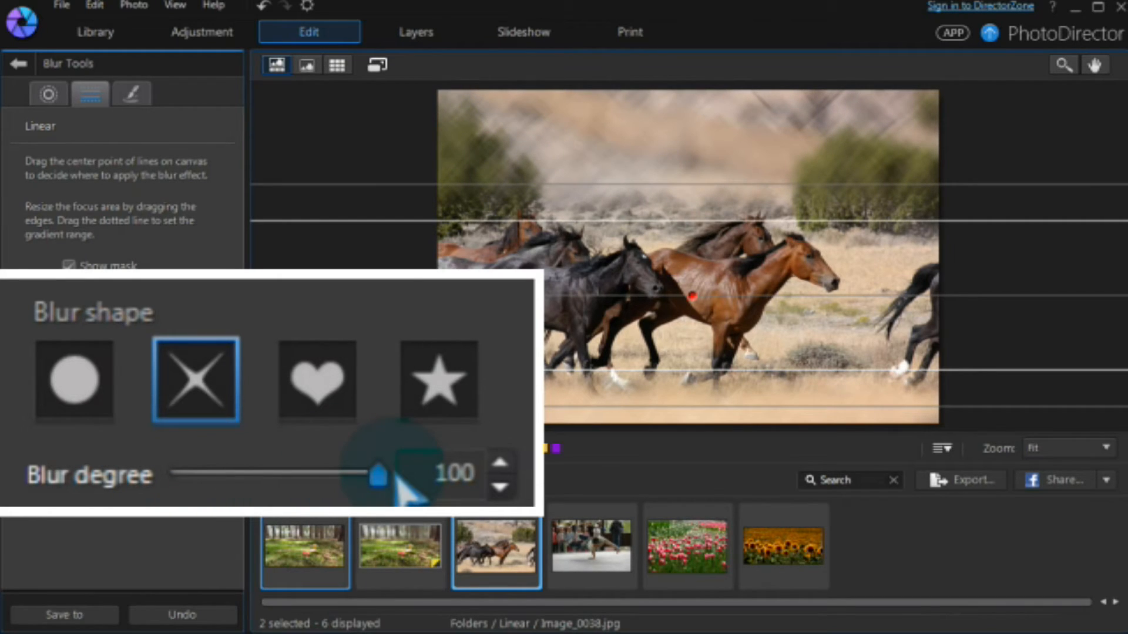
Step: Widen the sharp focus band and shift it down over the horses
left_click(643, 396)
left_click_drag(650, 371, 651, 375)
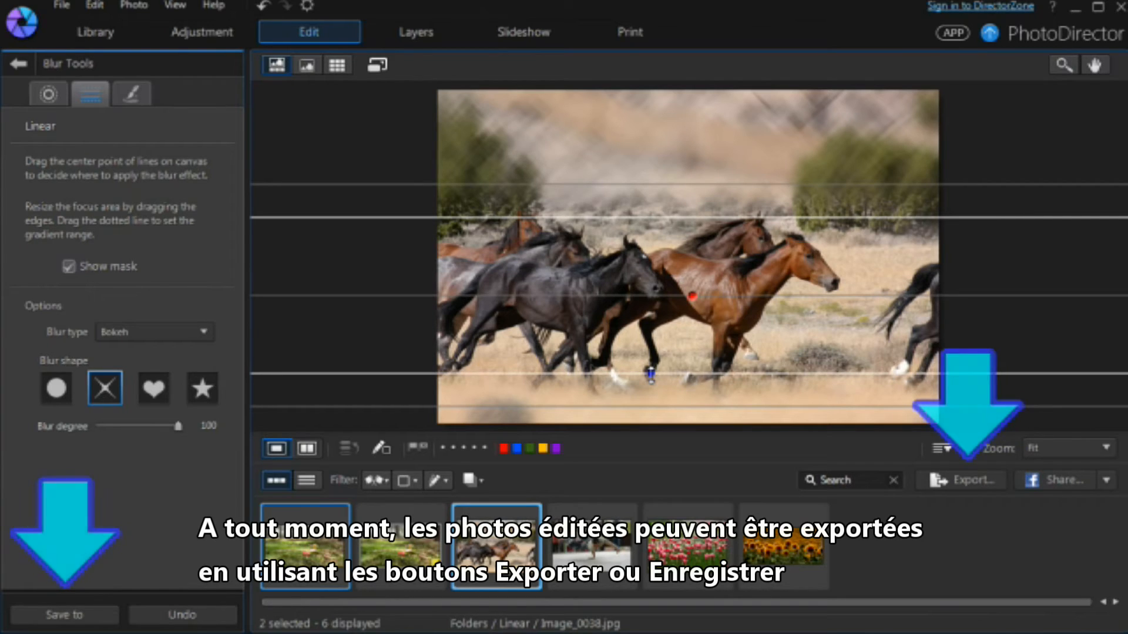
left_click_drag(651, 374, 661, 376)
left_click_drag(694, 301, 696, 311)
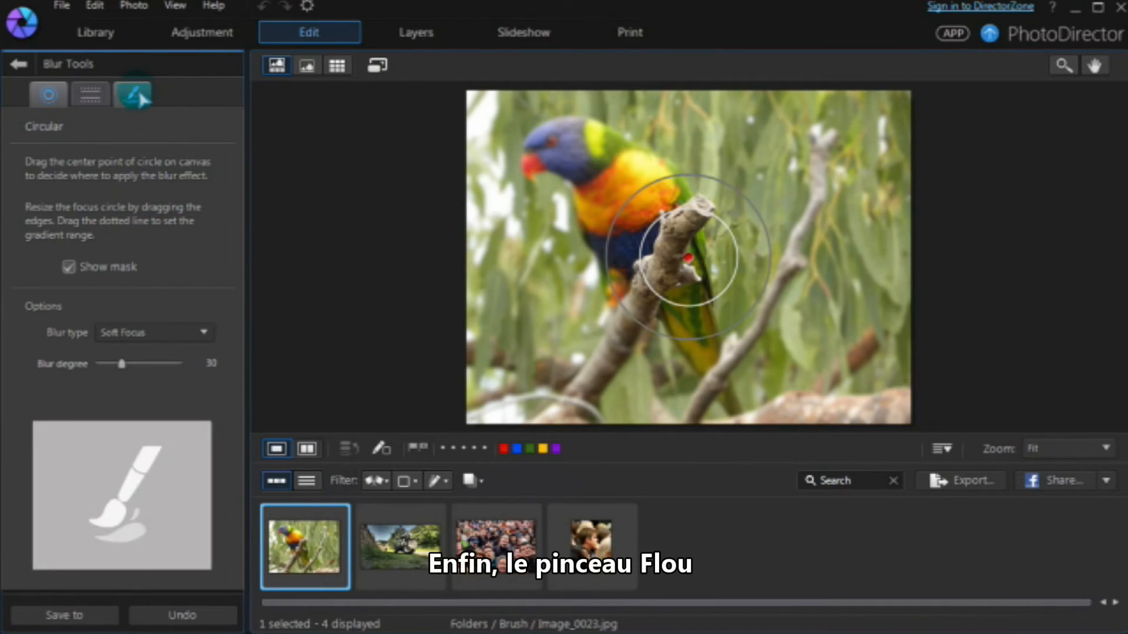
Step: Switch Blur Tools to Brush mode on the parrot photo
left_click(136, 95)
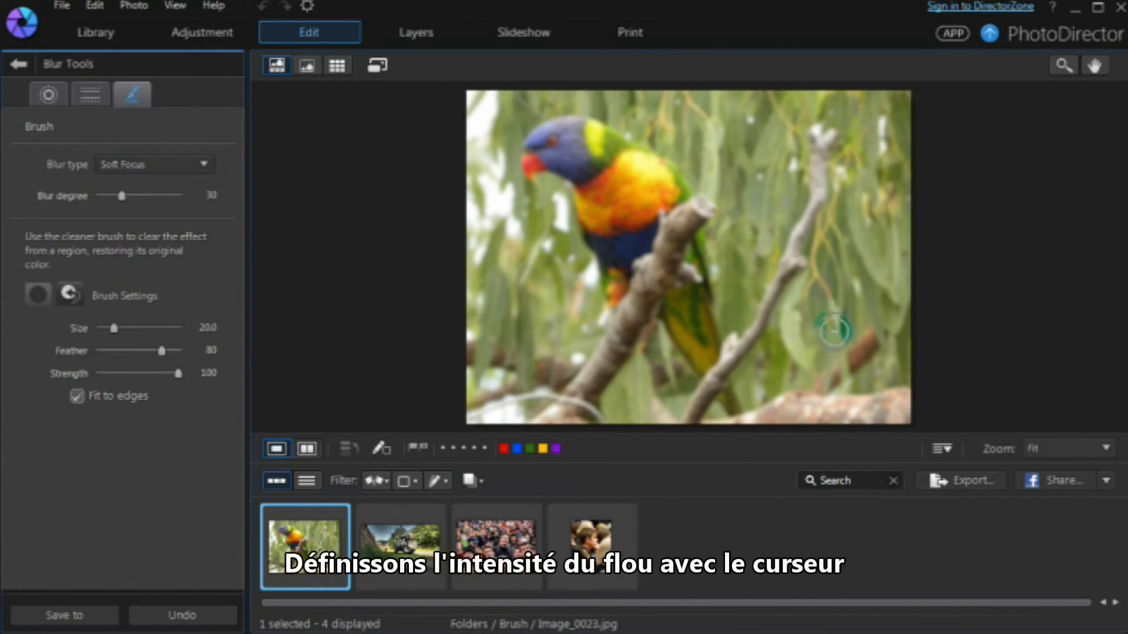
Step: Set the blur degree to 54 and brush the parrot's body and head sharp (size 26.5, feather 25)
mouse_move(121, 196)
left_mouse_down()
mouse_move(175, 196)
mouse_move(142, 196)
left_mouse_up()
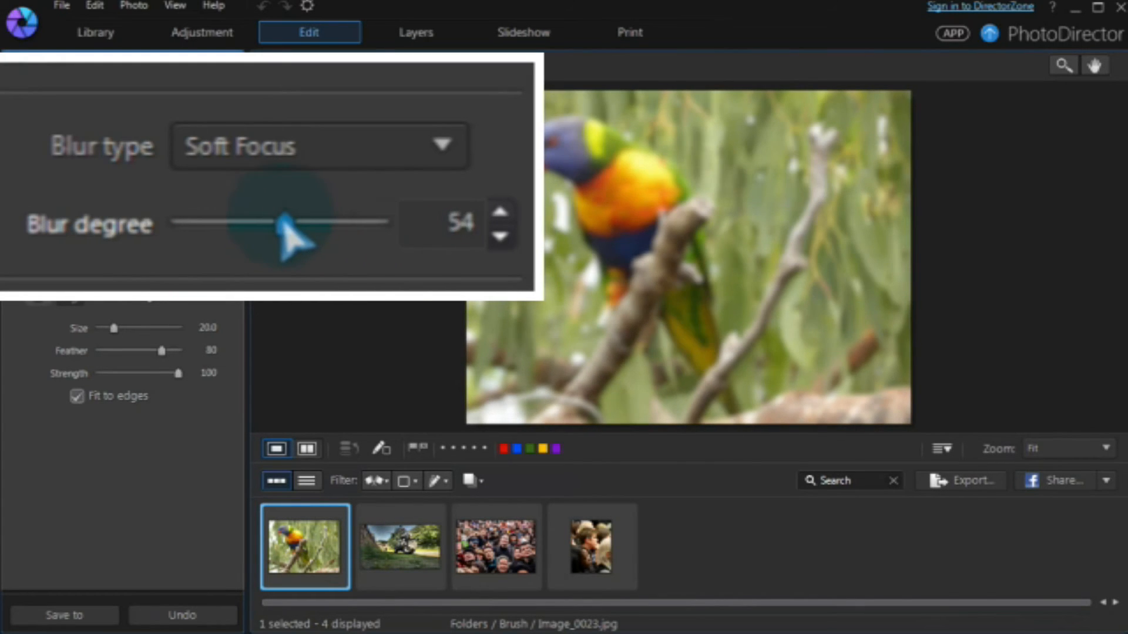
left_click(71, 293)
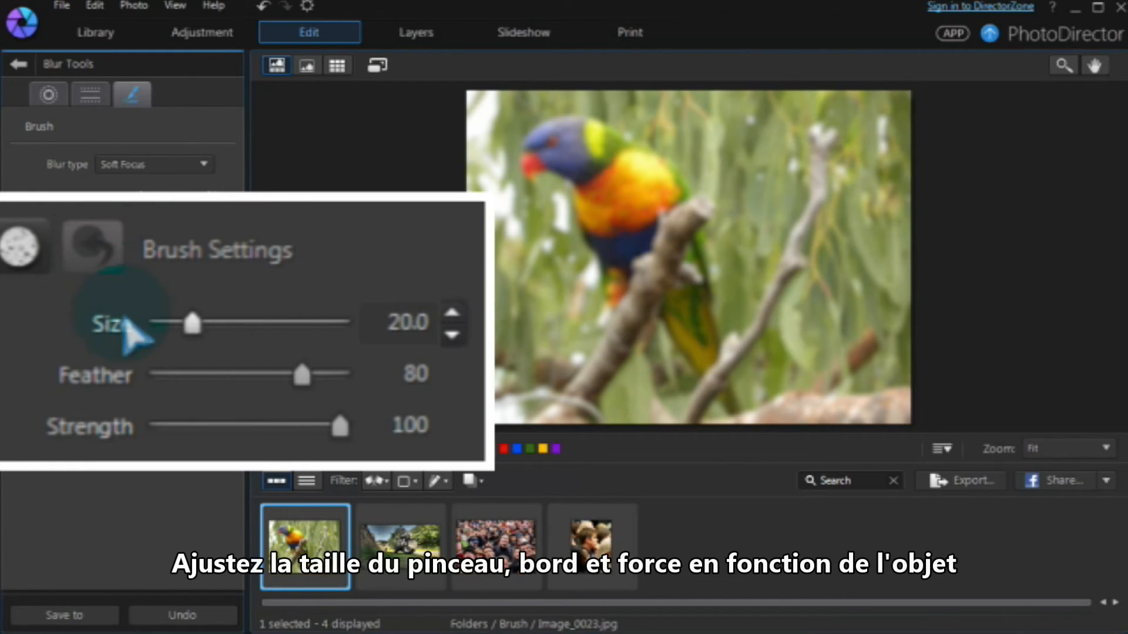
left_click(210, 324)
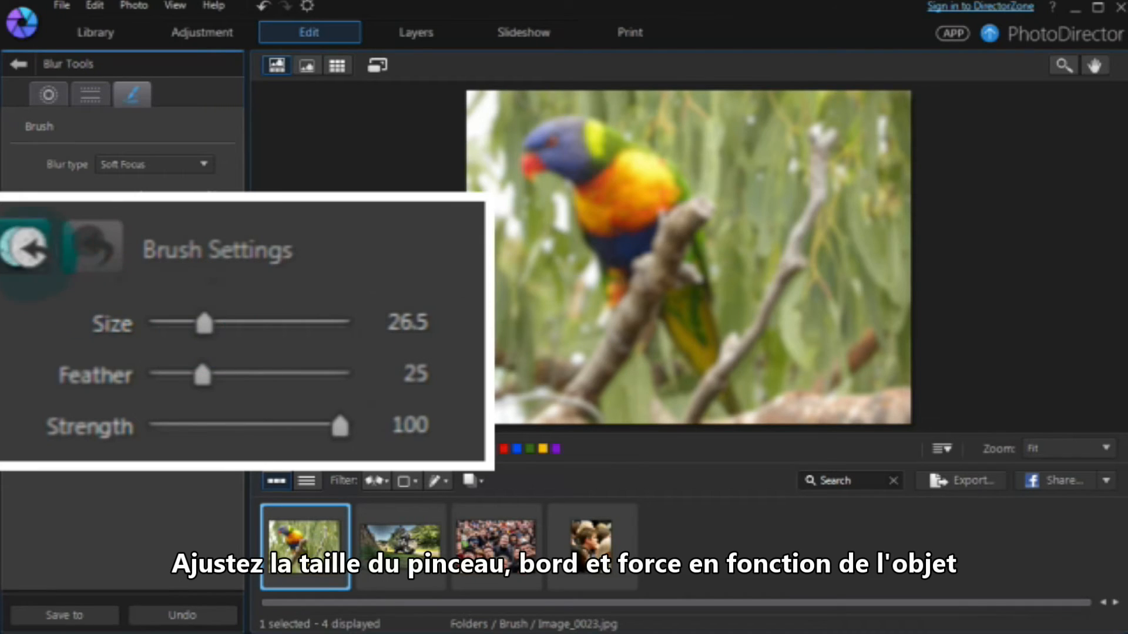
mouse_move(628, 177)
left_mouse_down()
mouse_move(601, 214)
mouse_move(604, 196)
mouse_move(685, 284)
mouse_move(609, 154)
mouse_move(537, 147)
mouse_move(564, 144)
mouse_move(632, 258)
mouse_move(684, 297)
left_mouse_up()
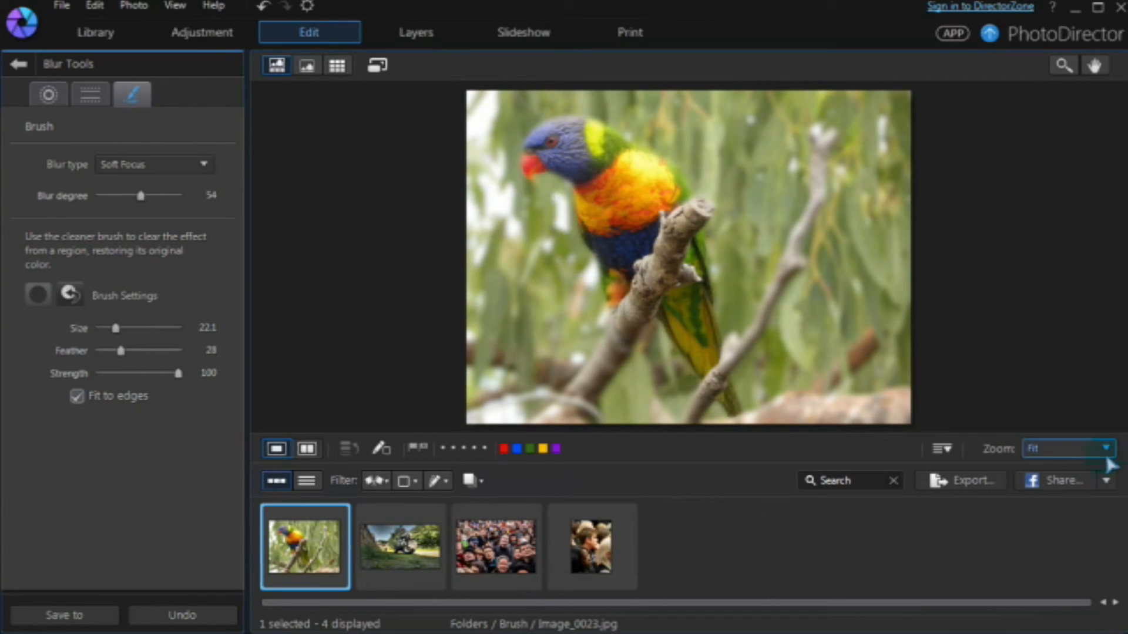
Step: At 50% zoom, sharpen the parrot's lower feathers, then fit the view and go to the crowd photo
left_click(1106, 449)
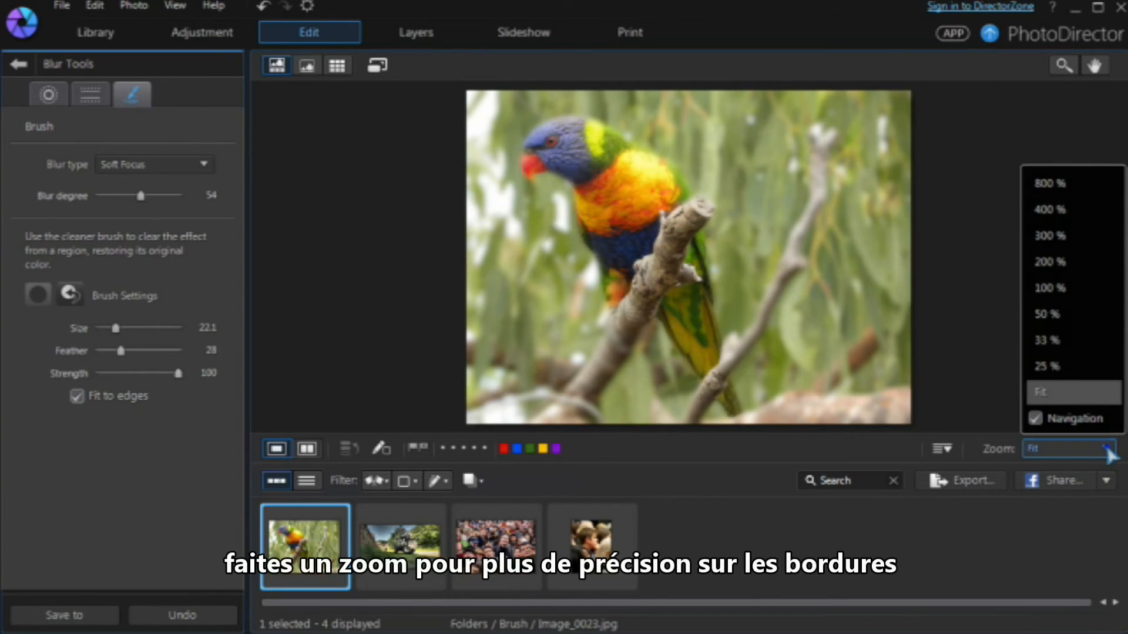
left_click(1066, 315)
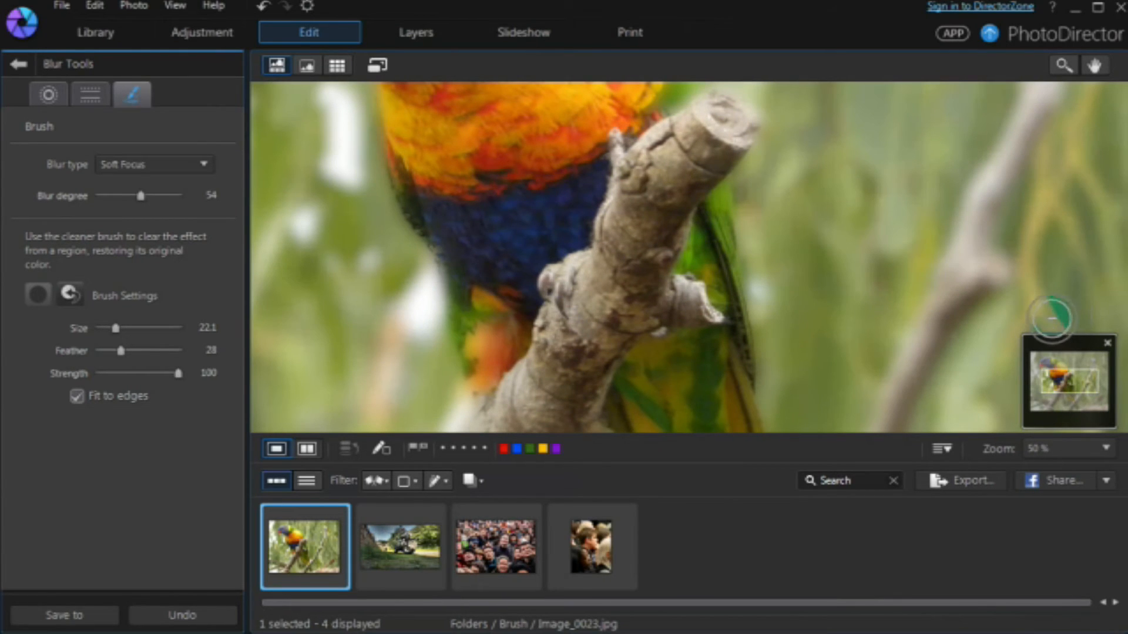
mouse_move(473, 277)
left_mouse_down()
mouse_move(479, 381)
mouse_move(478, 283)
mouse_move(485, 364)
mouse_move(513, 279)
mouse_move(448, 216)
mouse_move(469, 205)
mouse_move(719, 402)
mouse_move(705, 251)
mouse_move(666, 212)
mouse_move(680, 170)
mouse_move(672, 101)
left_mouse_up()
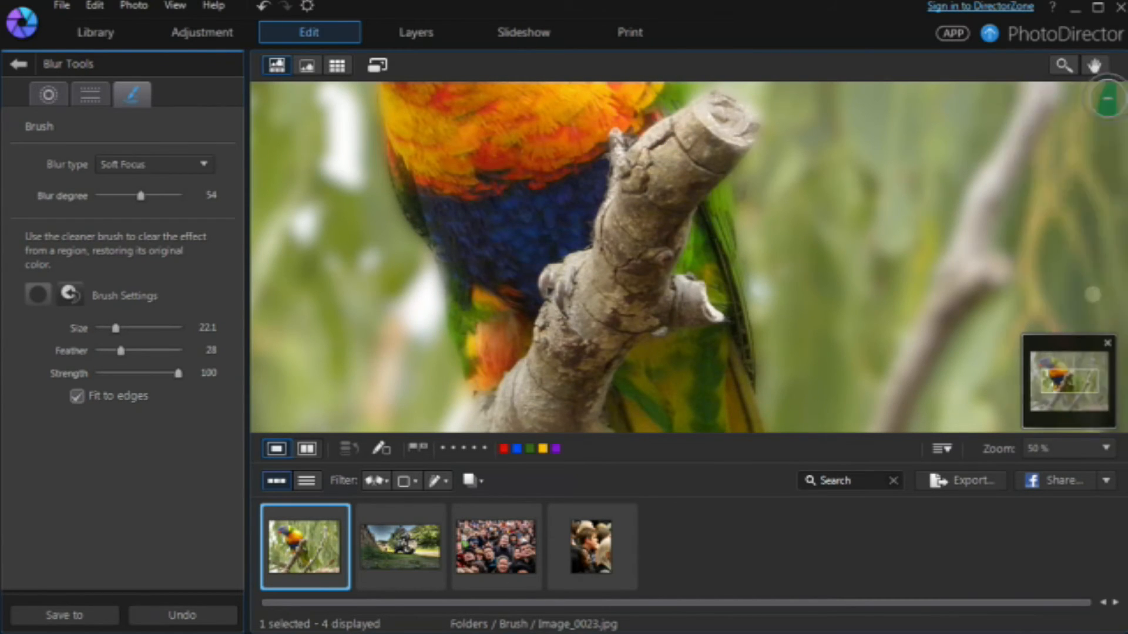
key("ctrl+0")
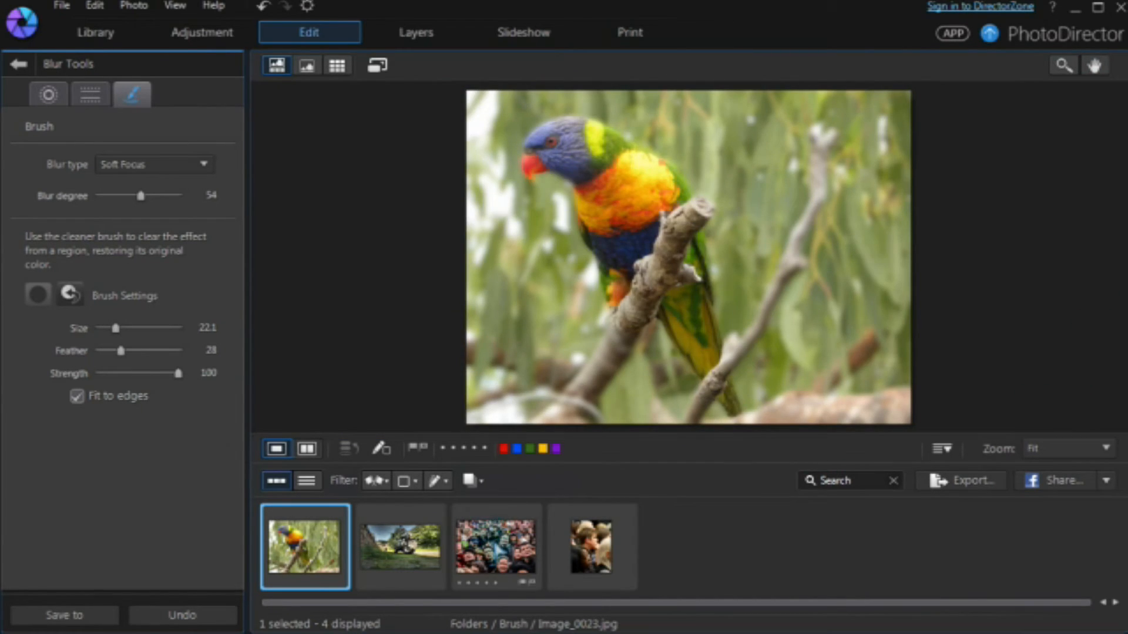
left_click(496, 547)
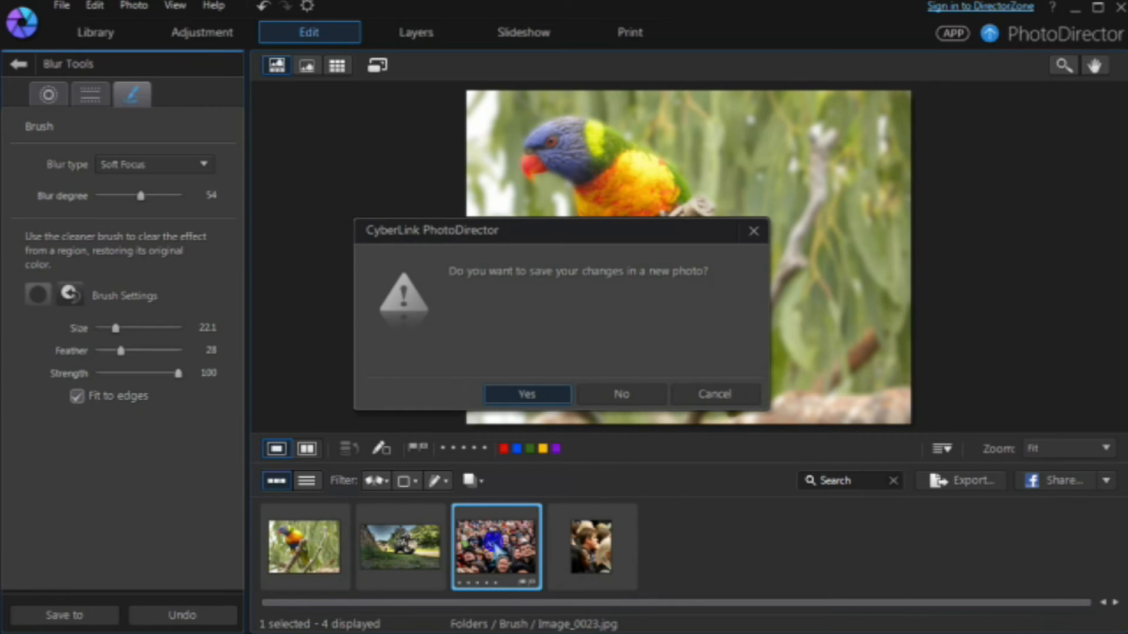
Step: Save the parrot edit as a new photo and set blur to 100 with brush size 63.4, feather 5
left_click(532, 402)
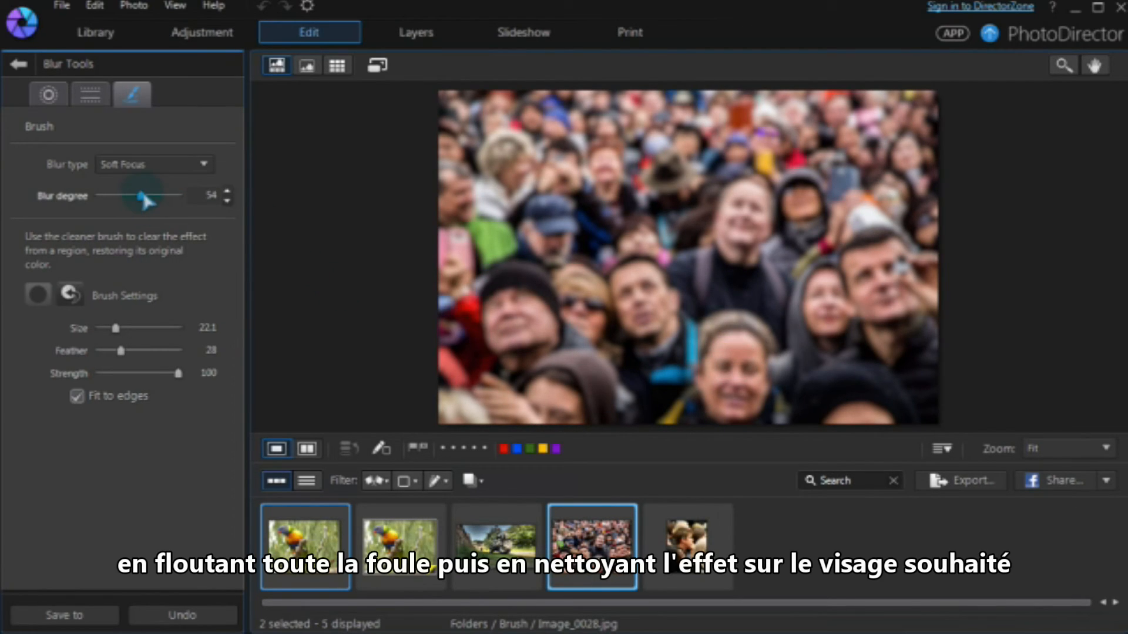
left_click_drag(141, 195, 182, 197)
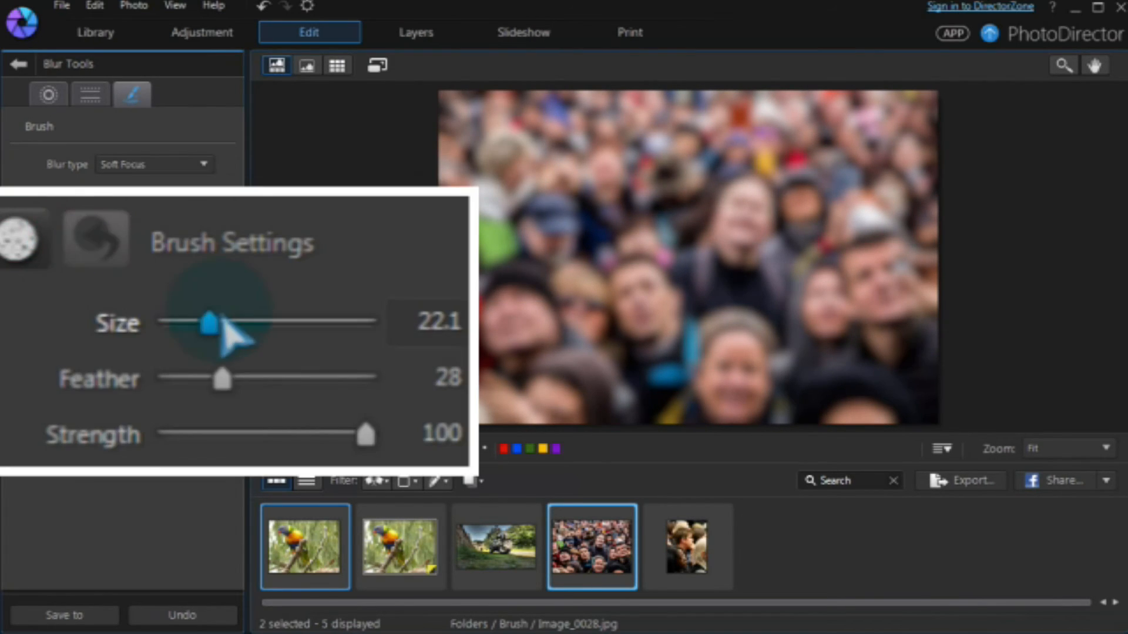
left_click_drag(210, 317, 296, 323)
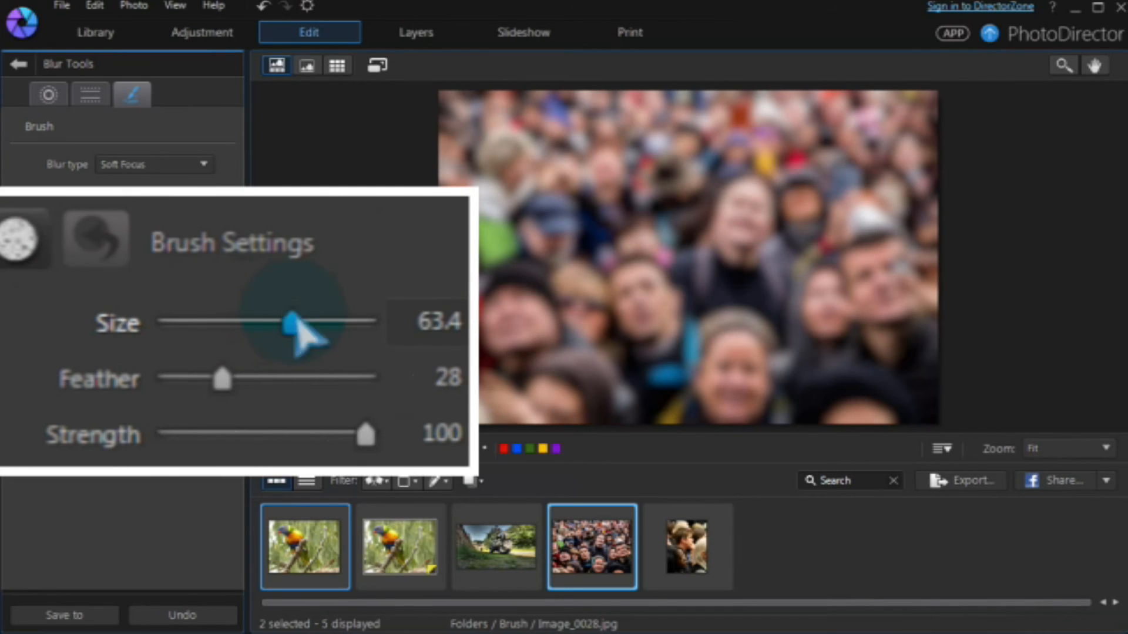
mouse_move(228, 385)
left_mouse_down()
mouse_move(255, 377)
mouse_move(181, 381)
left_mouse_up()
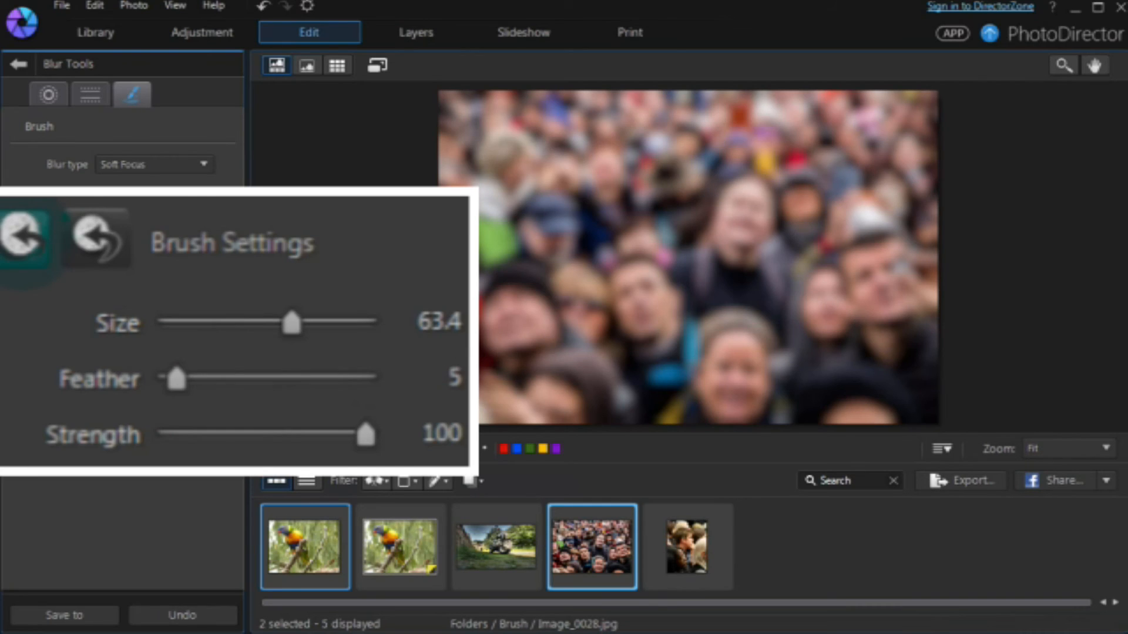
Step: Brush the crowd back to sharp, using a smaller brush to leave one central face blurred
mouse_move(478, 113)
left_mouse_down()
mouse_move(775, 121)
mouse_move(541, 171)
mouse_move(837, 131)
mouse_move(465, 226)
mouse_move(523, 360)
mouse_move(622, 276)
mouse_move(634, 311)
mouse_move(813, 282)
mouse_move(738, 397)
mouse_move(911, 171)
mouse_move(643, 399)
mouse_move(622, 387)
left_mouse_up()
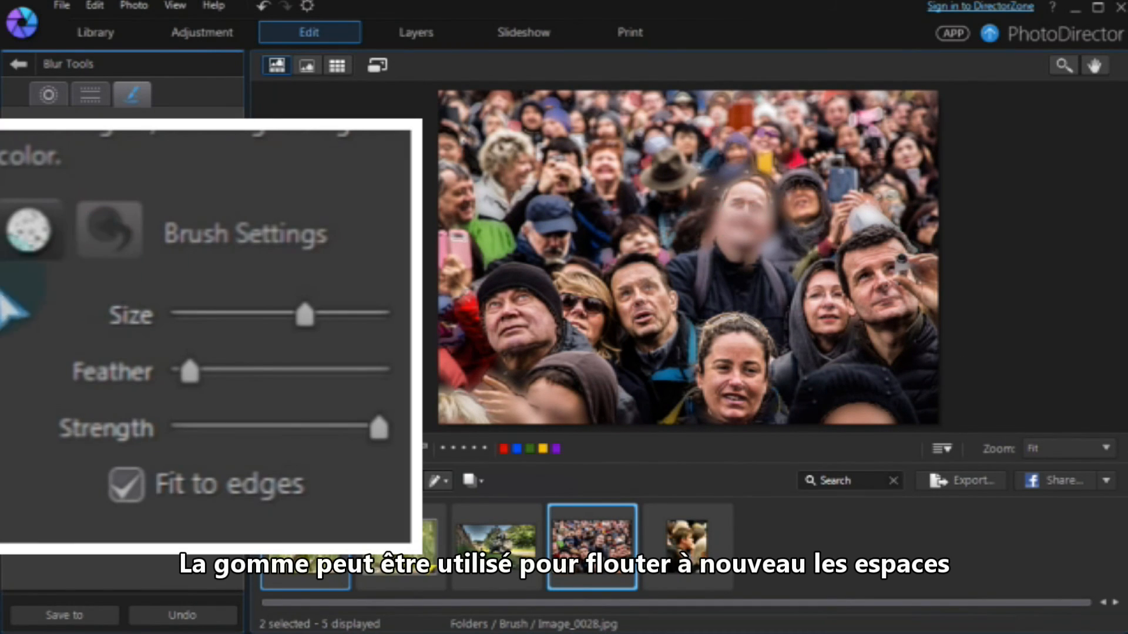
mouse_move(311, 330)
left_mouse_down()
mouse_move(265, 319)
mouse_move(219, 335)
left_mouse_up()
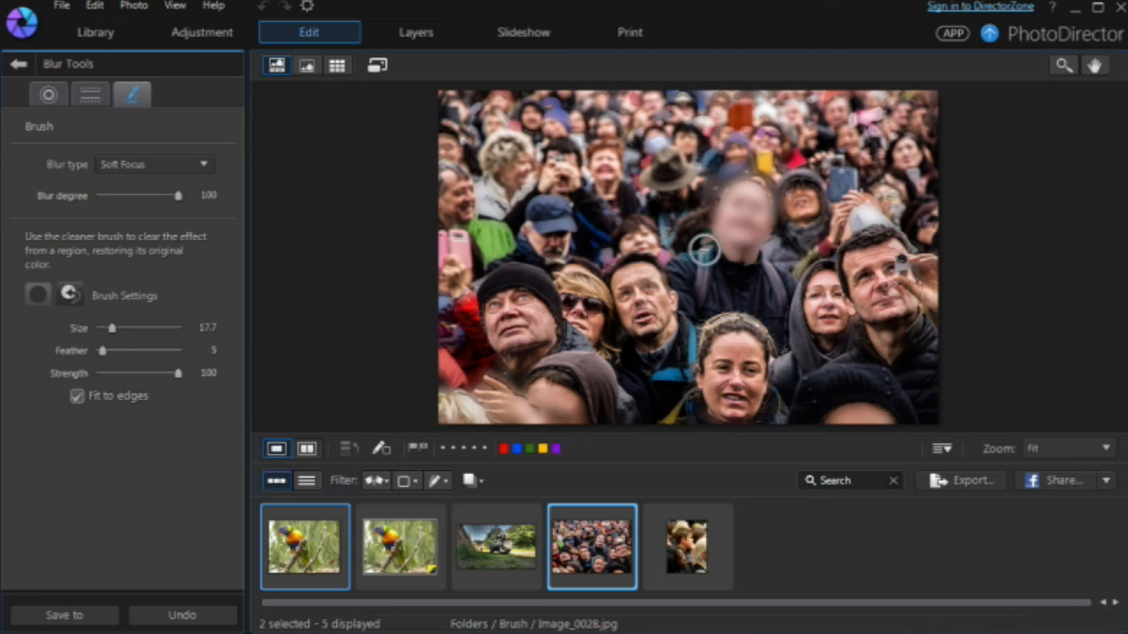
scroll(704, 250, "up", 5)
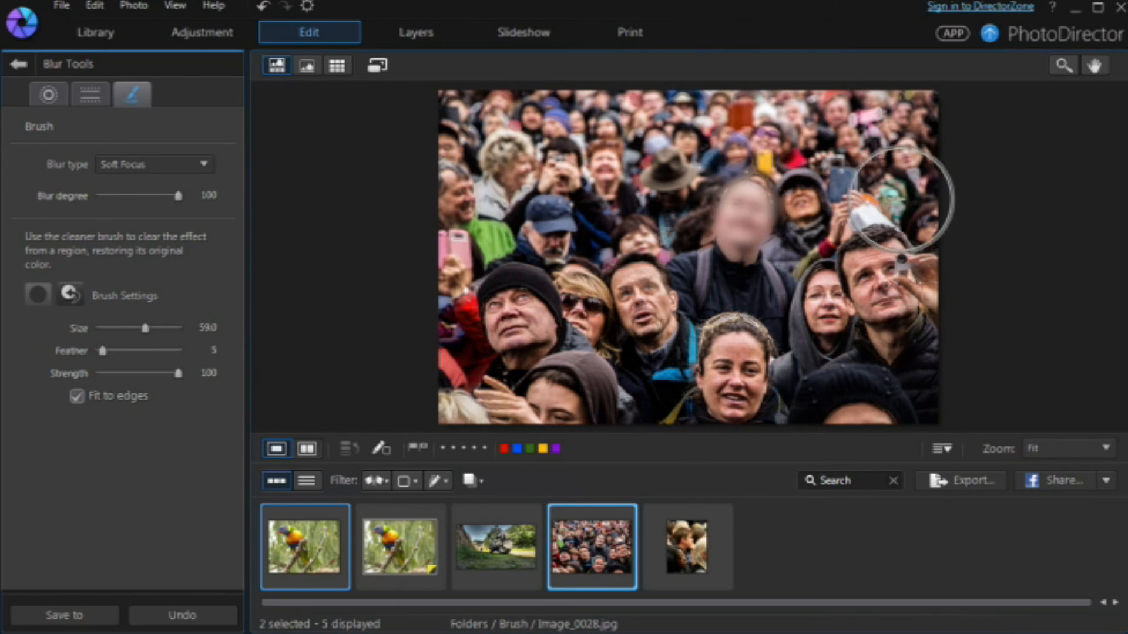